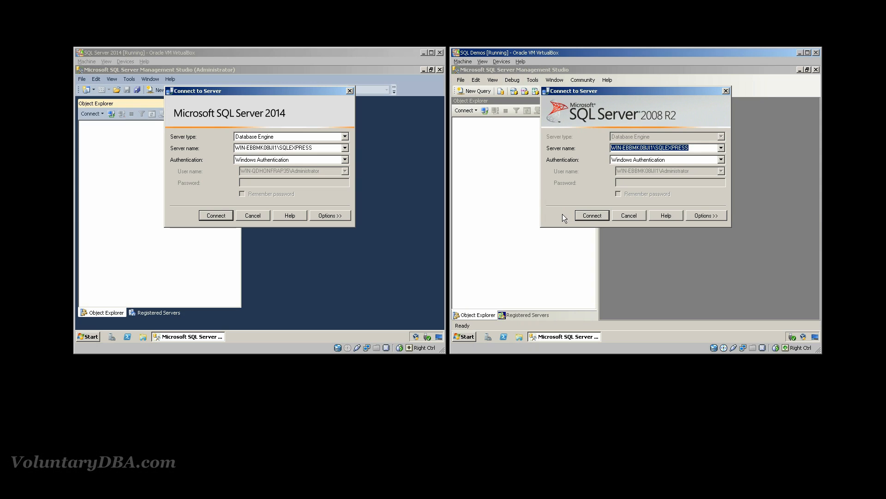
# Connect to the SQLEXPRESS instance on the SQL Demos VM, and try the same connection remotely from the SQL Server 2014 VM.
pyautogui.click(590, 216)
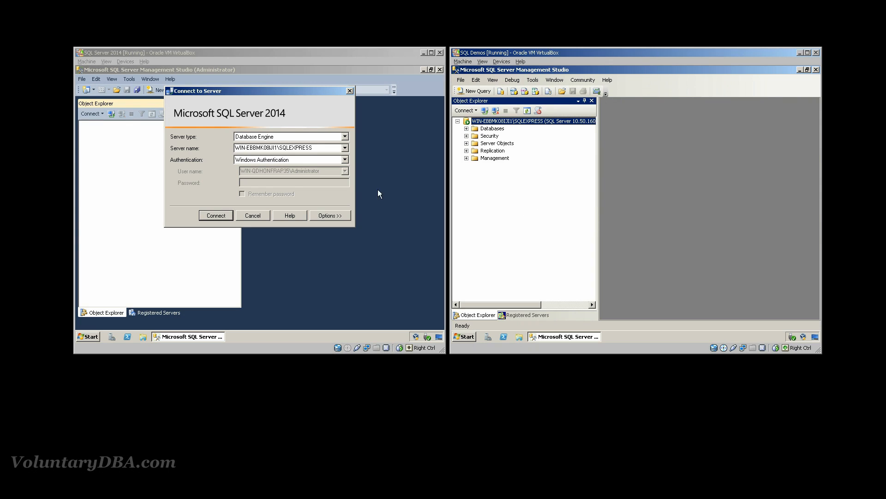
pyautogui.click(226, 215)
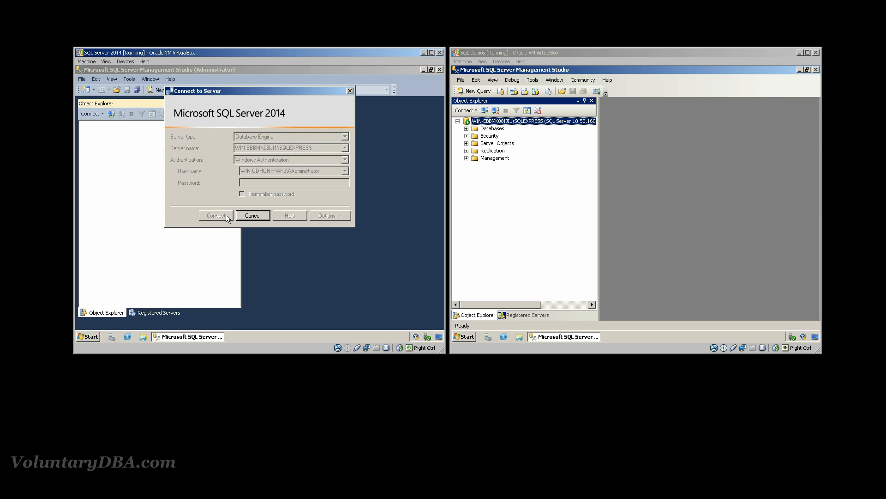
pyautogui.click(251, 216)
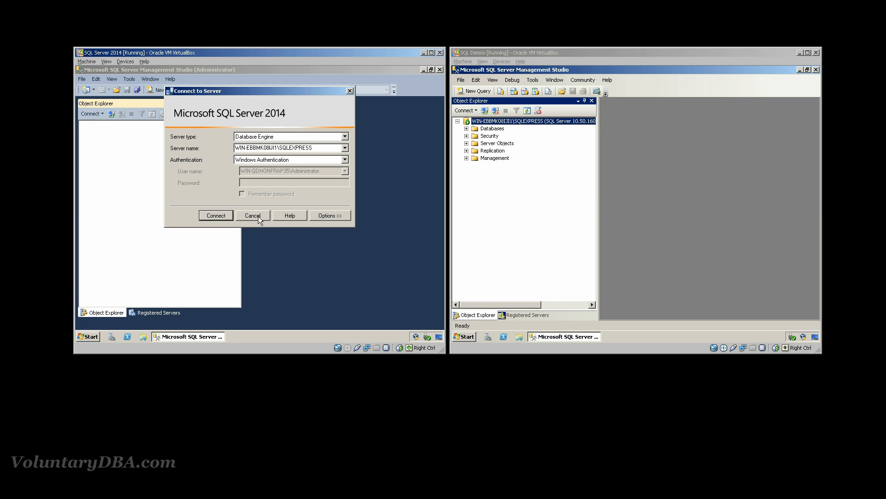
# Open SQL Server Configuration Manager from the SQL Server 2008 R2 configuration tools on the SQL Demos VM.
pyautogui.click(468, 337)
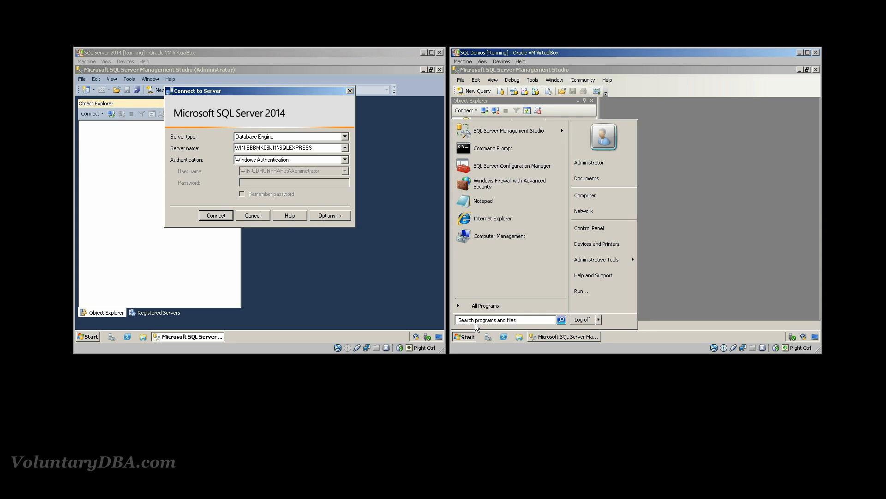
pyautogui.click(483, 306)
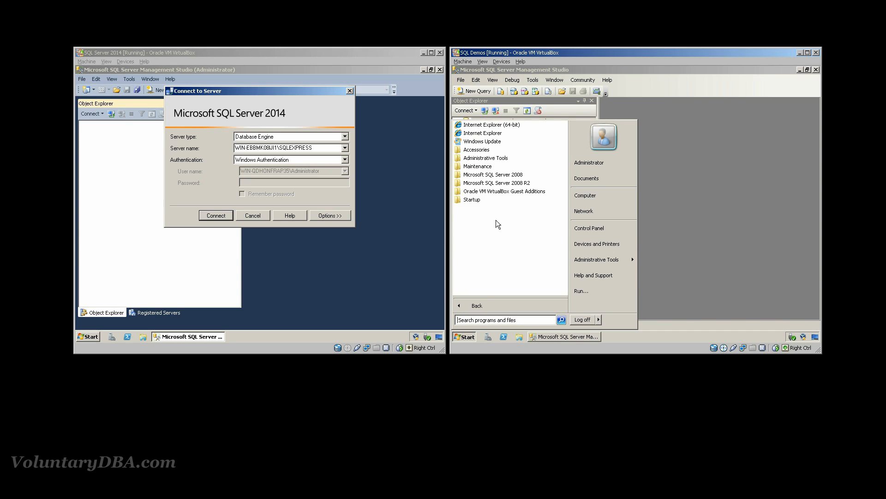
pyautogui.click(503, 185)
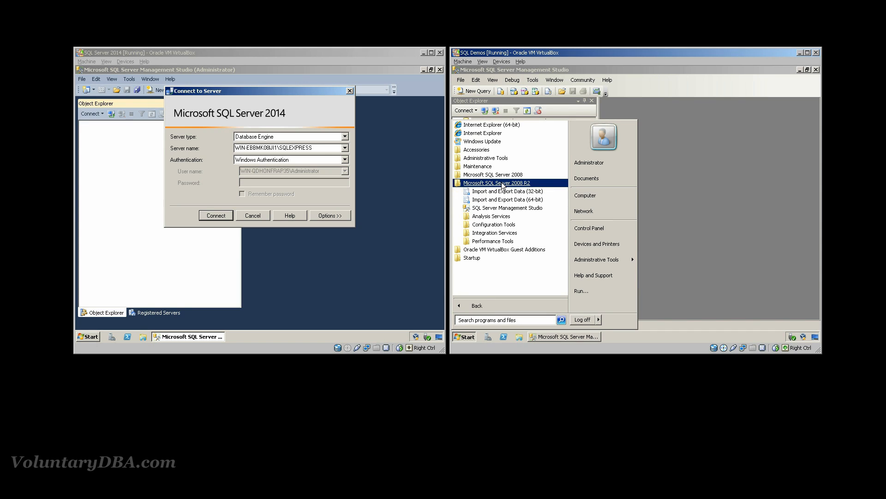
pyautogui.click(502, 225)
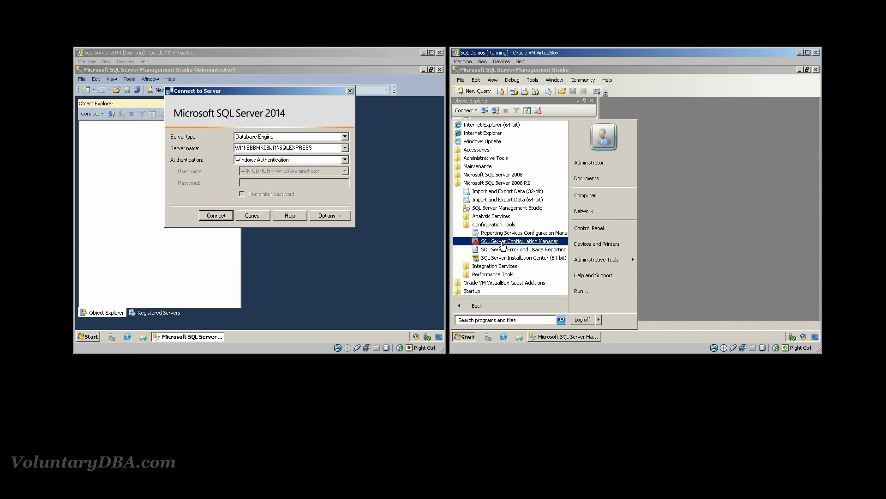
pyautogui.click(501, 241)
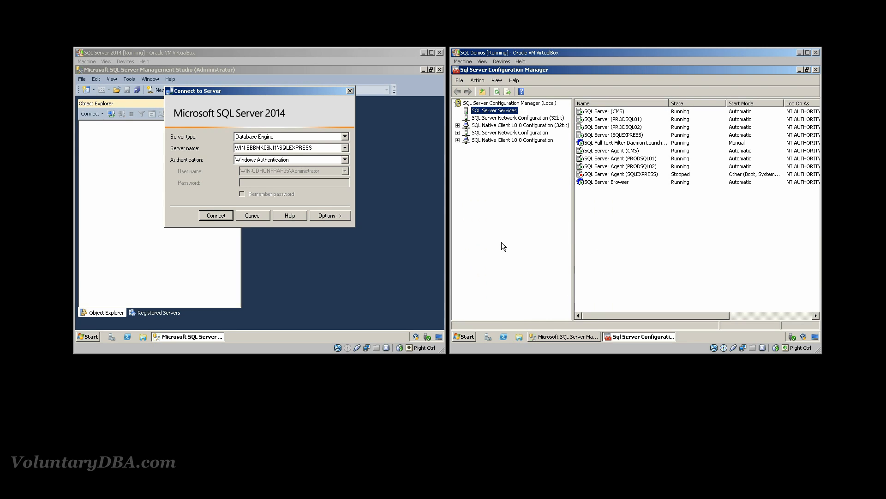
# Enable the TCP/IP protocol for the SQLEXPRESS instance in the SQL Server network configuration.
pyautogui.click(458, 133)
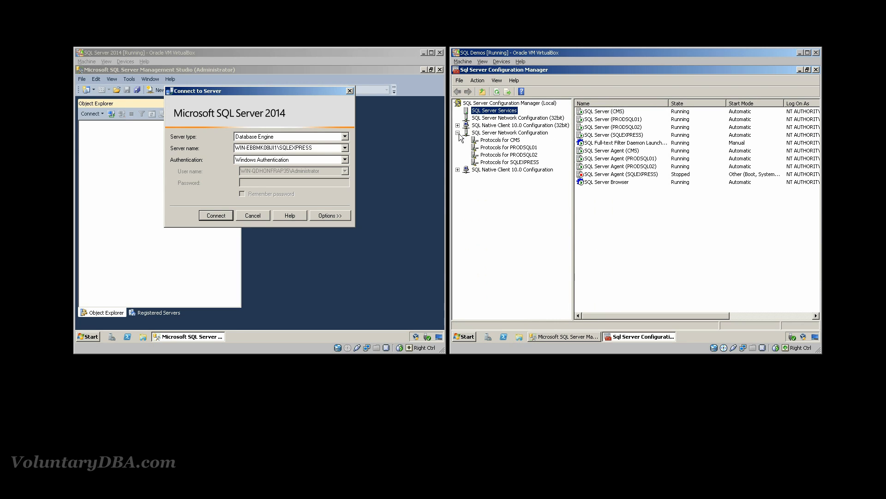
pyautogui.click(498, 163)
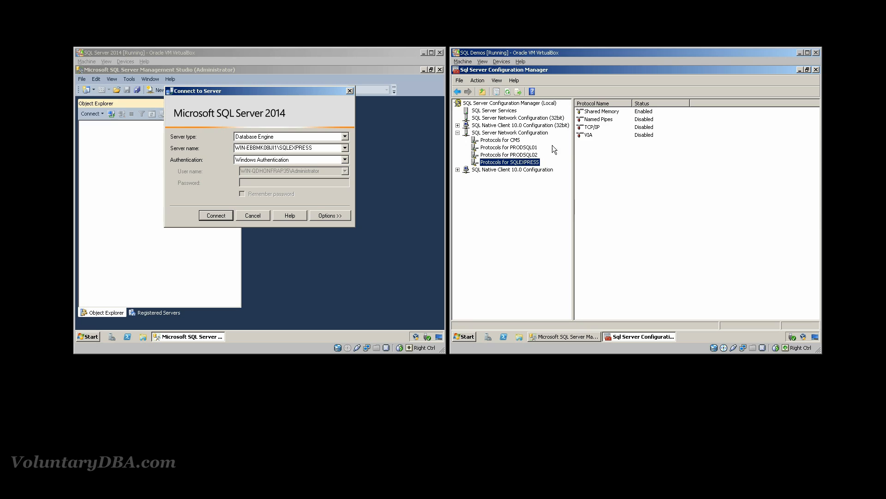
pyautogui.rightClick(594, 128)
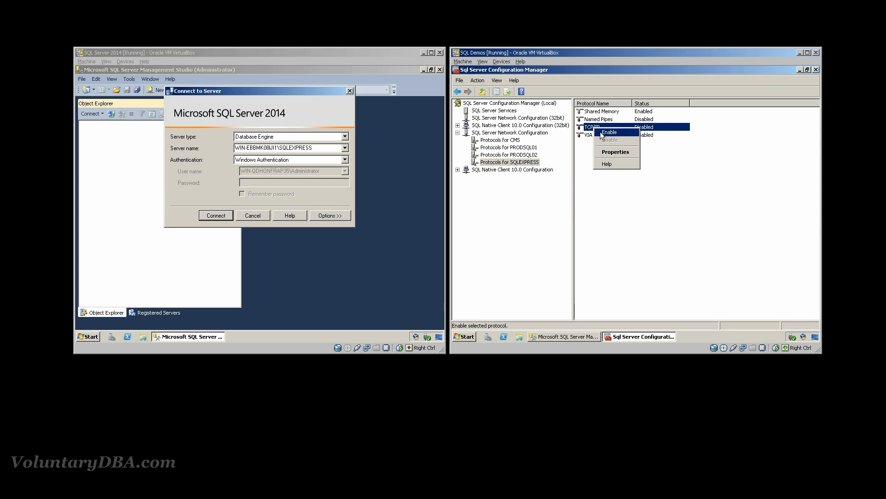
pyautogui.click(600, 131)
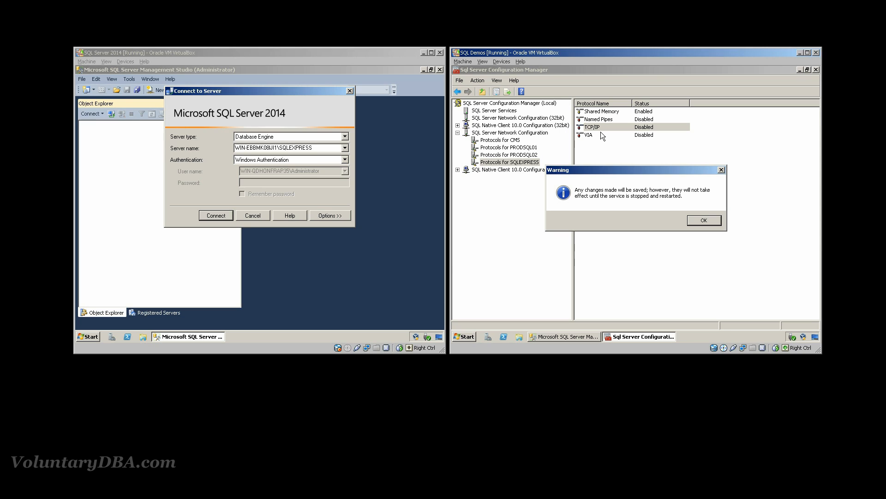
pyautogui.click(699, 220)
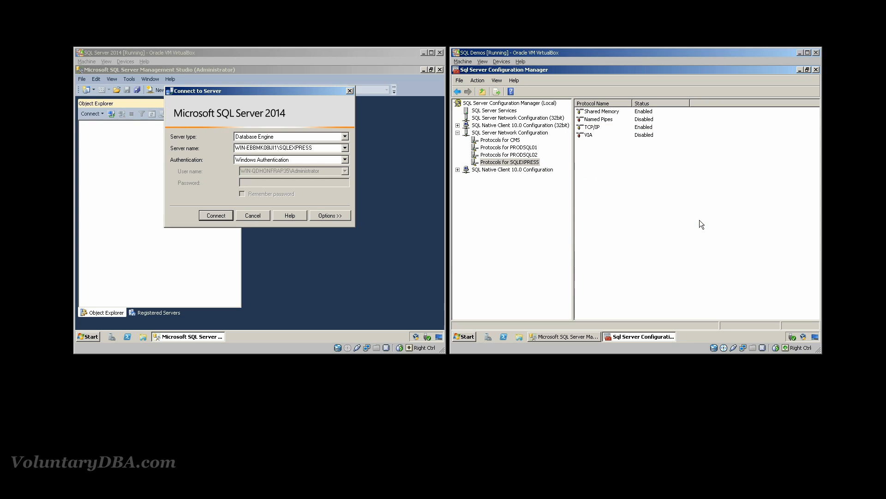
# Restart the SQL Server (SQLEXPRESS) service.
pyautogui.click(511, 114)
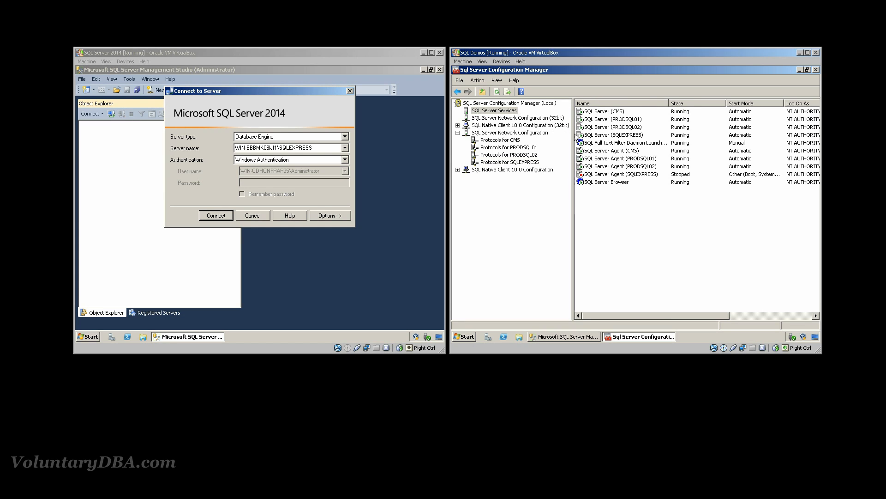
pyautogui.rightClick(618, 137)
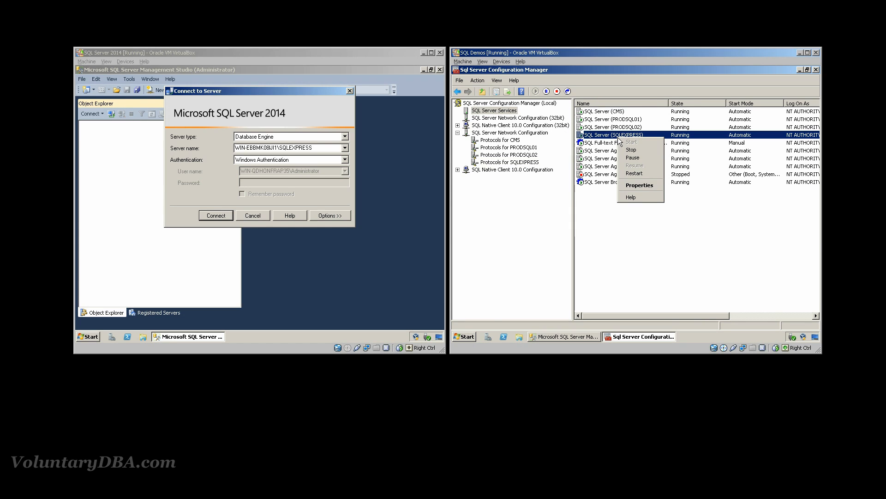
pyautogui.click(638, 173)
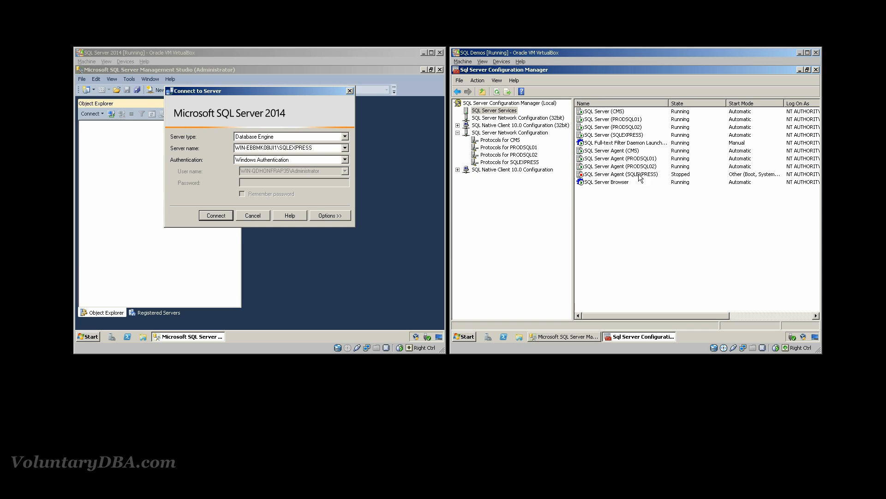
# Open Windows Firewall with Advanced Security on the SQL Demos VM and show its inbound rules.
pyautogui.click(467, 337)
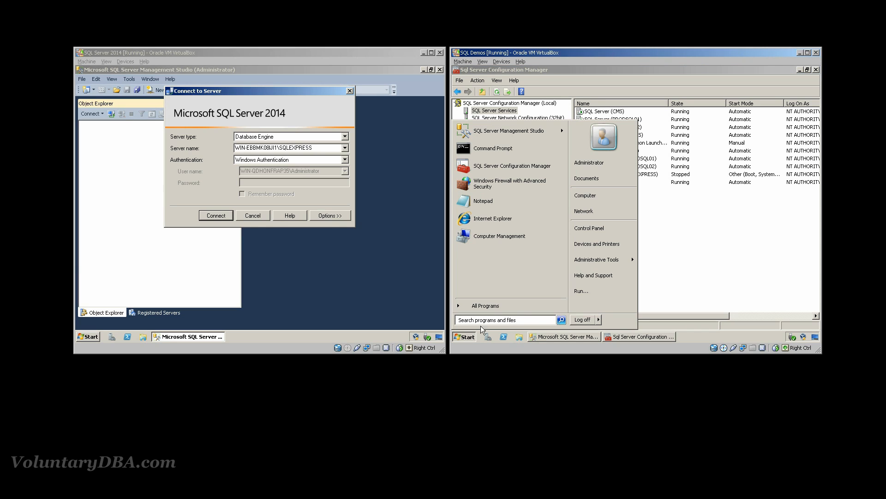
pyautogui.moveTo(596, 260)
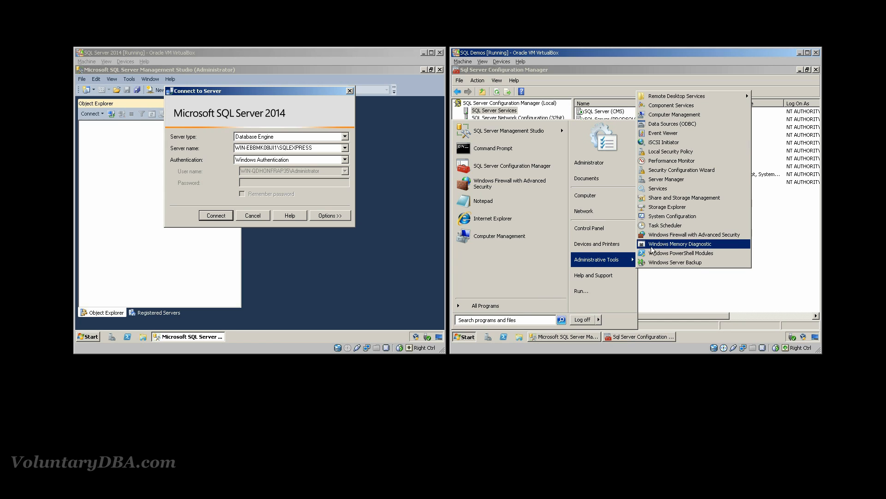
pyautogui.click(668, 235)
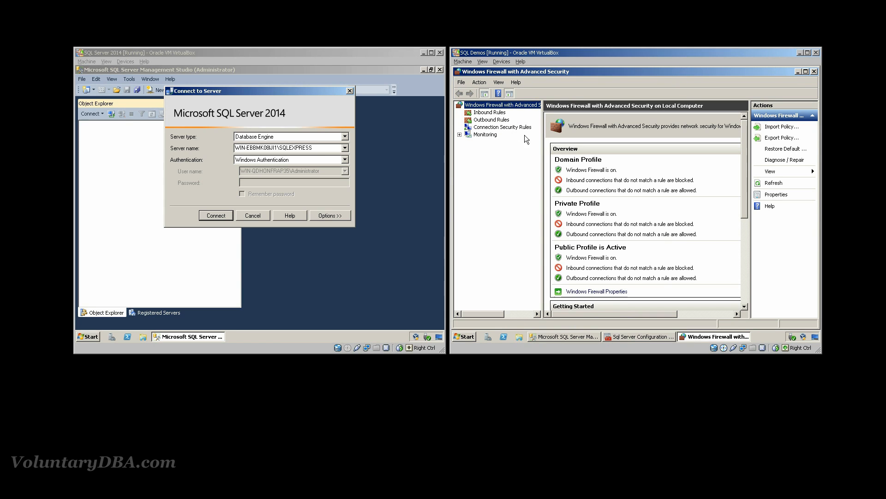
pyautogui.click(490, 114)
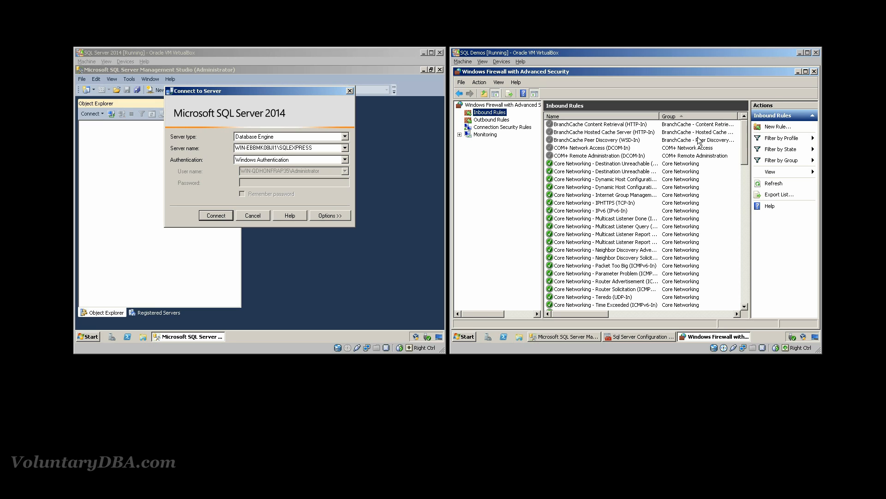
# Create an inbound port rule named SQL Browser for UDP port 1434, applied to the Domain, Private and Public profiles.
pyautogui.click(767, 128)
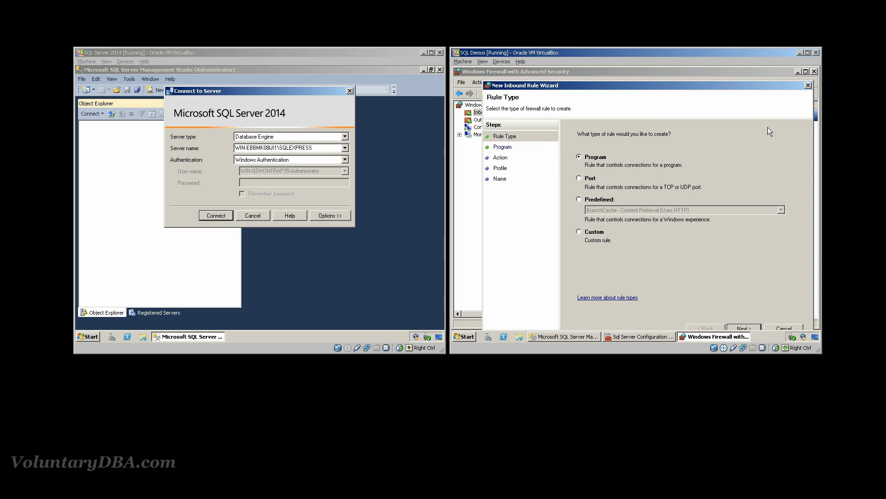
pyautogui.click(592, 179)
pyautogui.click(744, 328)
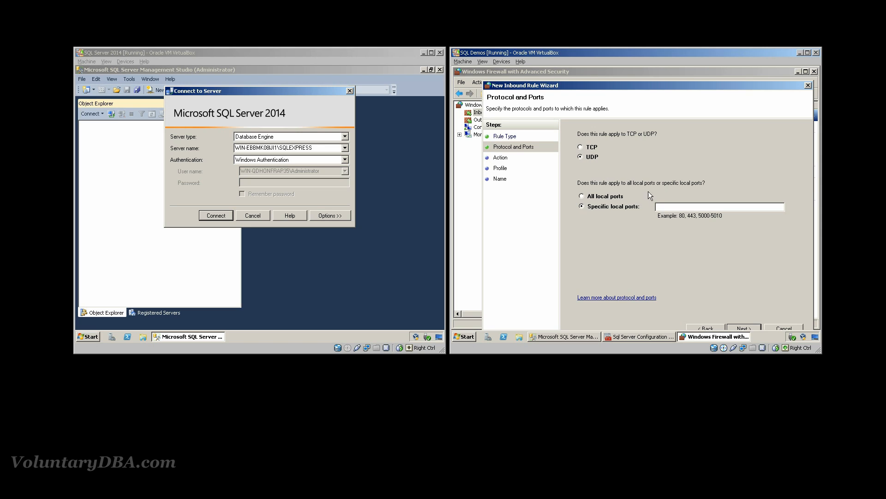
pyautogui.write('1434')
pyautogui.click(745, 329)
pyautogui.click(744, 328)
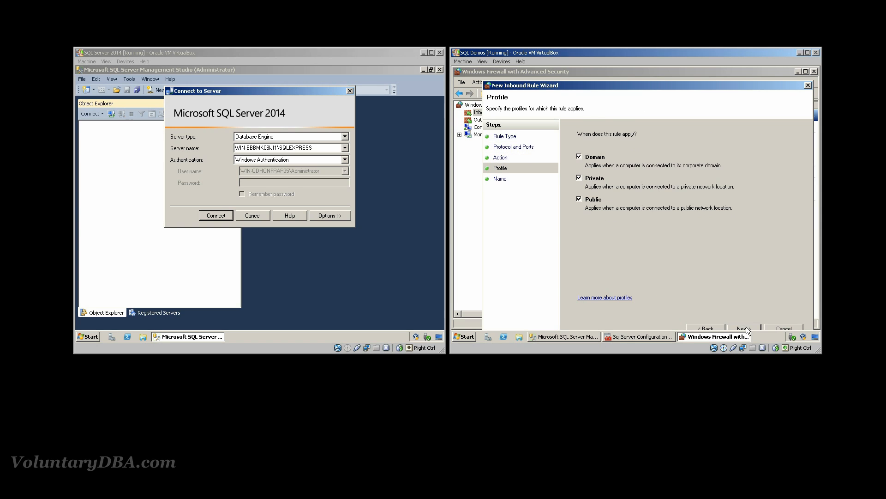
pyautogui.click(745, 328)
pyautogui.write('SQL Browser')
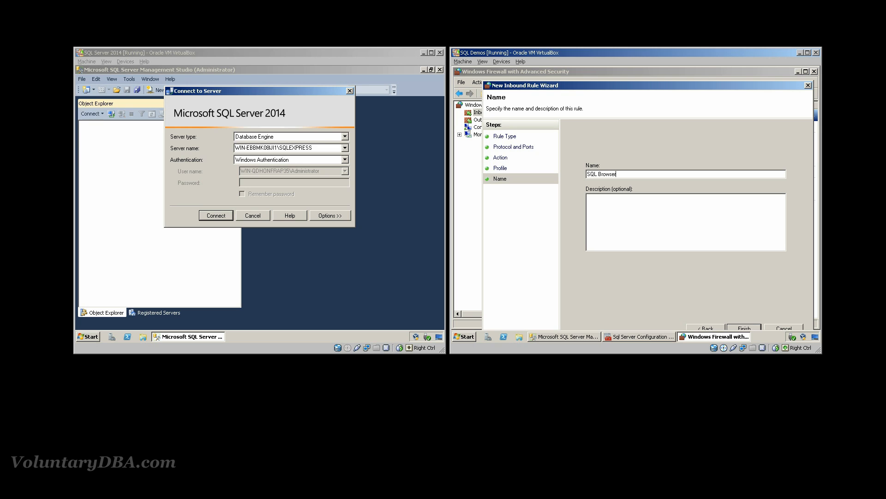
pyautogui.click(750, 327)
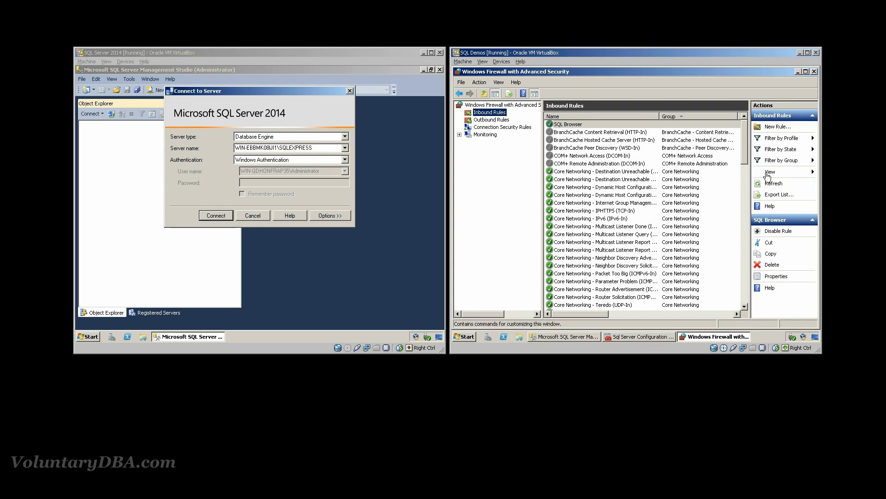
# Start a custom inbound rule for all programs and limit it to the SQL Server (SQLEXPRESS) service.
pyautogui.click(774, 128)
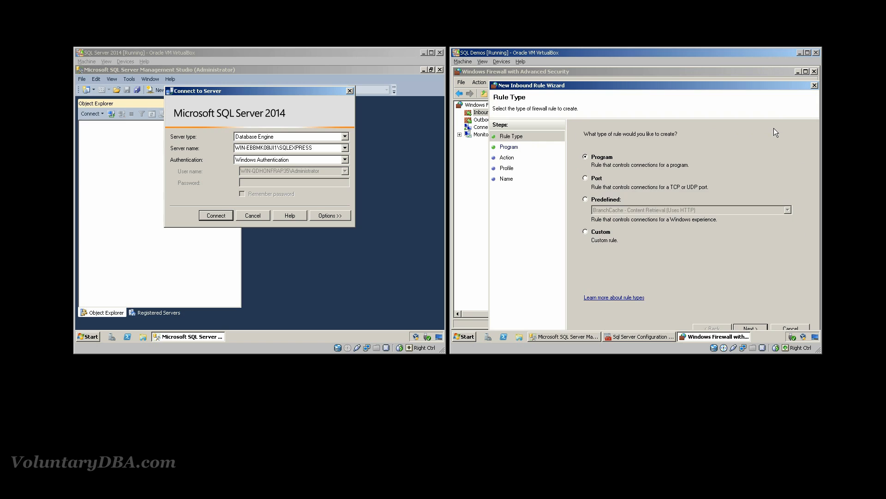
pyautogui.click(600, 232)
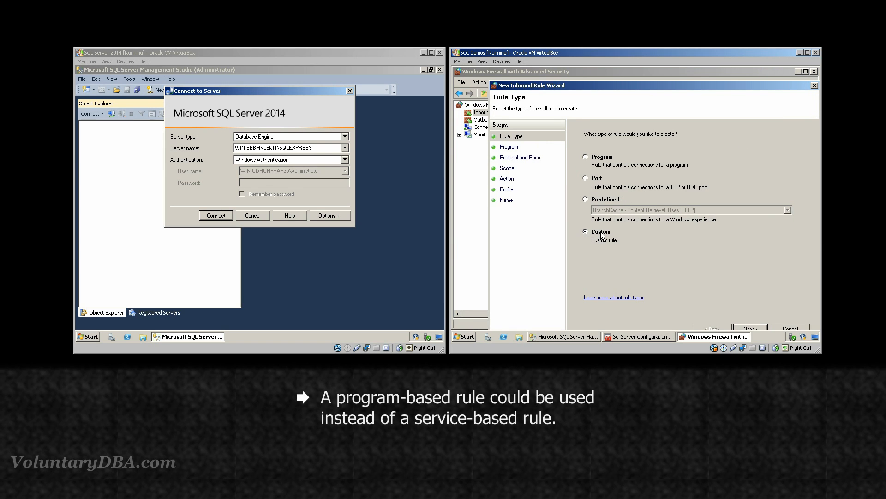
pyautogui.click(748, 328)
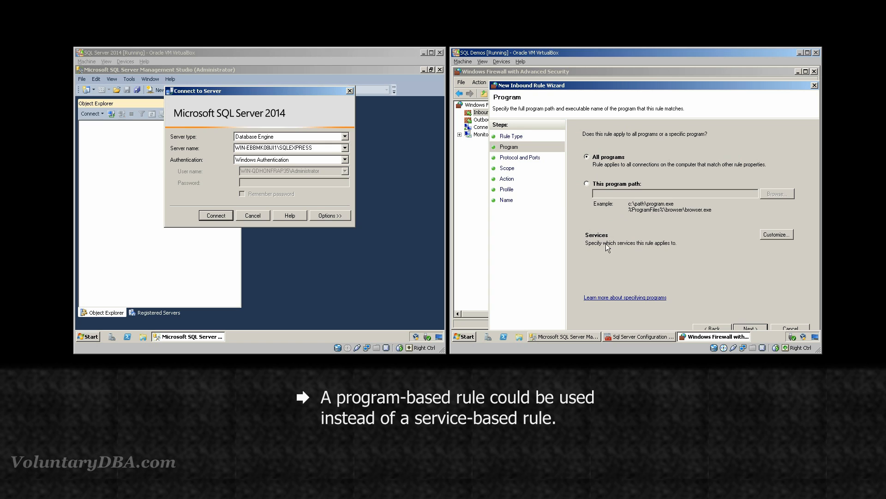
pyautogui.click(776, 235)
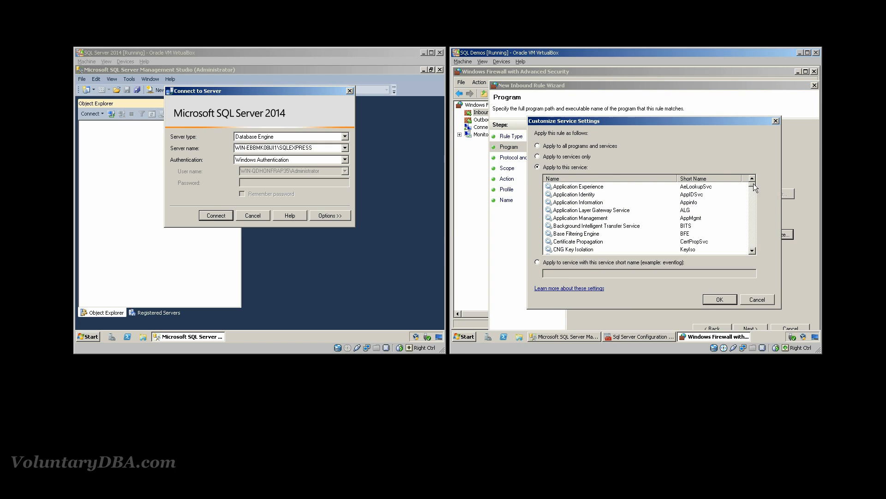
pyautogui.moveTo(753, 185); pyautogui.dragTo(754, 226)
pyautogui.click(609, 211)
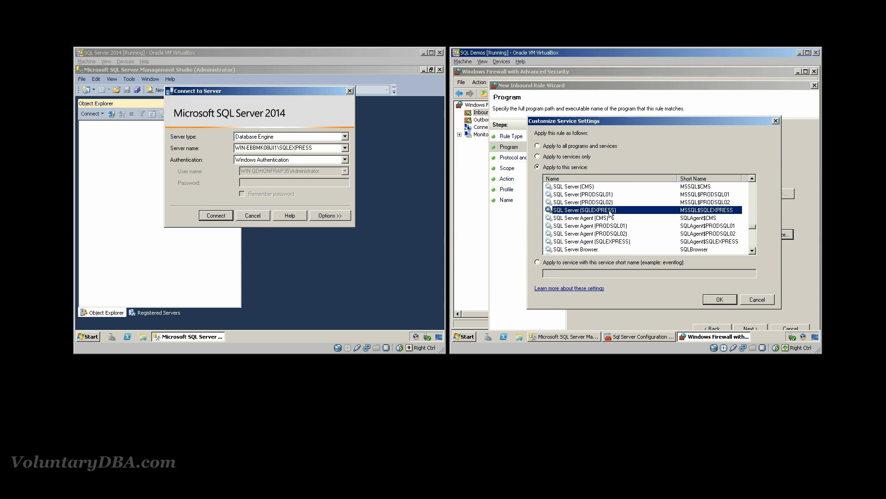
pyautogui.click(716, 297)
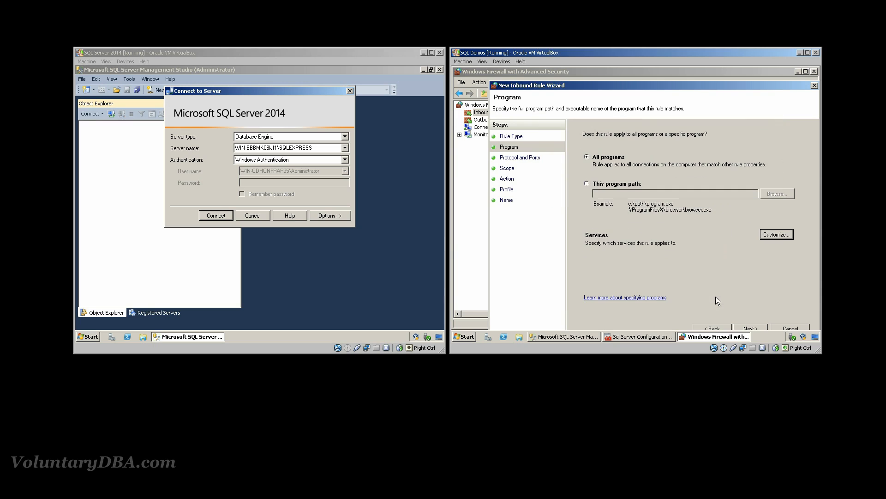
# Keep the remaining defaults of the custom rule, name it SQL Server Database Engine (SQLEXPRESS), and create it.
pyautogui.click(751, 328)
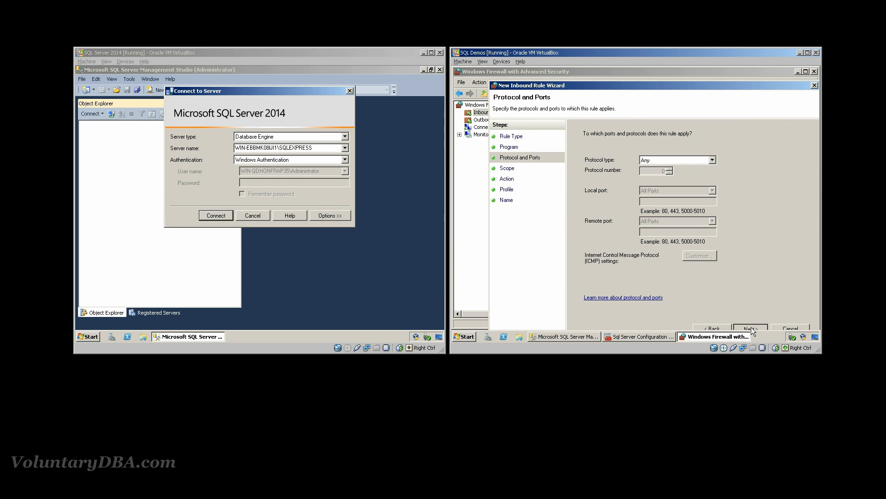
pyautogui.click(752, 327)
pyautogui.click(751, 327)
pyautogui.click(751, 327)
pyautogui.click(752, 327)
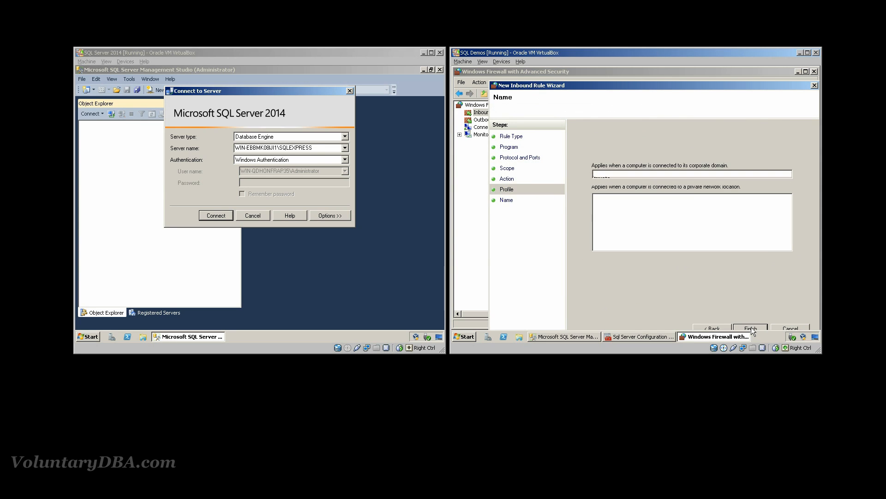
pyautogui.write('SQL Se')
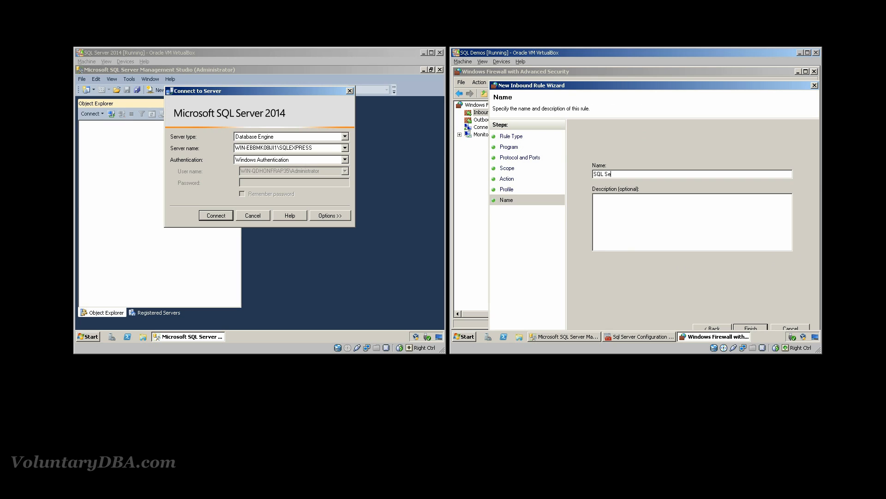
pyautogui.write('rver Database Engine (SQLEXPRESS')
pyautogui.click(759, 326)
# Return to the firewall's inbound rules and retry the remote connection to SQLEXPRESS from the SQL Server 2014 VM.
pyautogui.hotkey('alt', 'Tab')
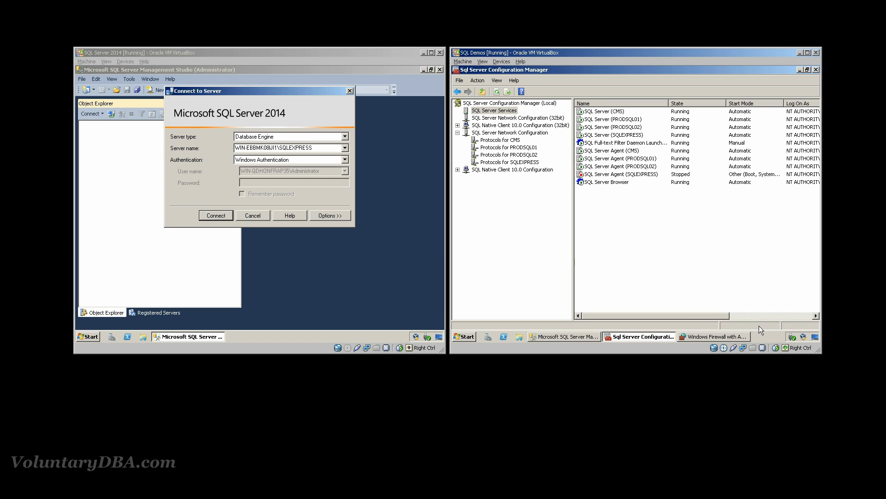
pyautogui.click(710, 336)
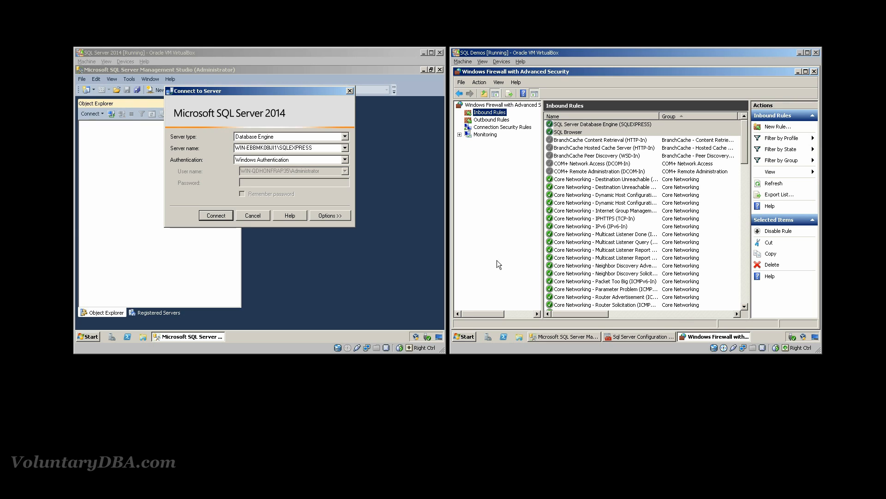
pyautogui.click(218, 212)
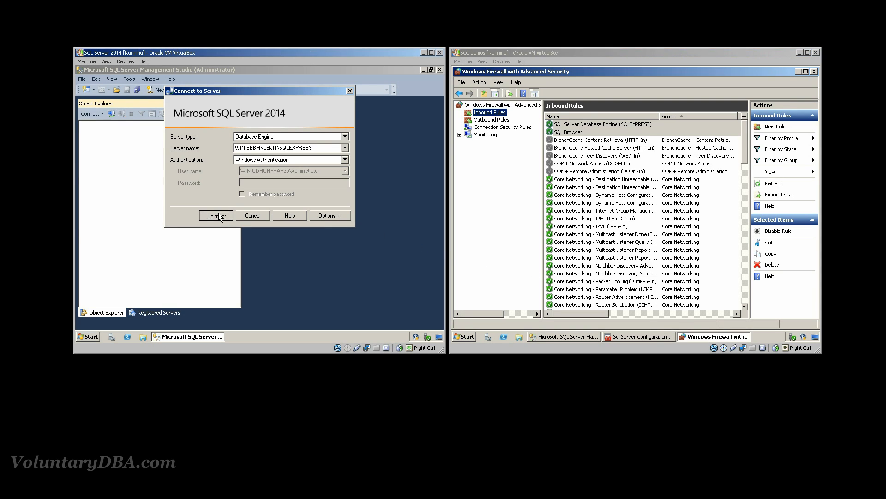